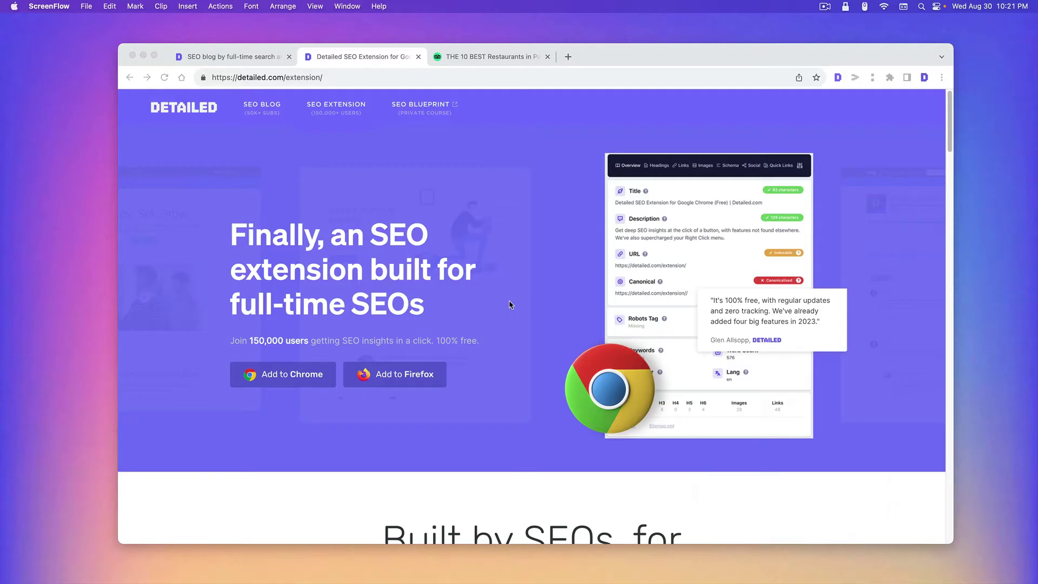
- Bring Chrome forward, confirm Detailed SEO is pinned in the Extensions menu, and view its Overview report
scroll(522, 249, down, 3)
scroll(523, 250, up, 3)
click(871, 96)
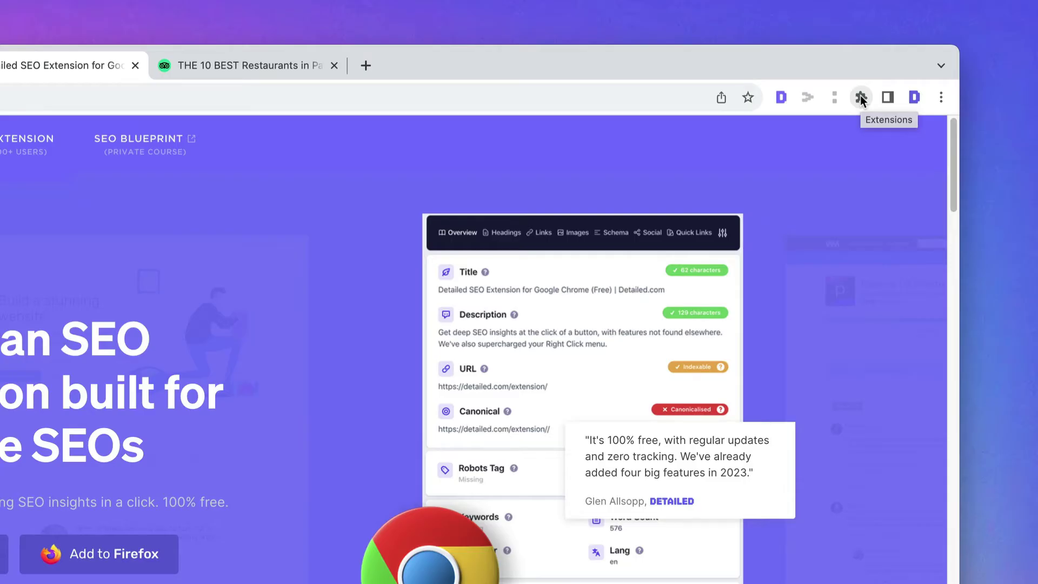
click(861, 97)
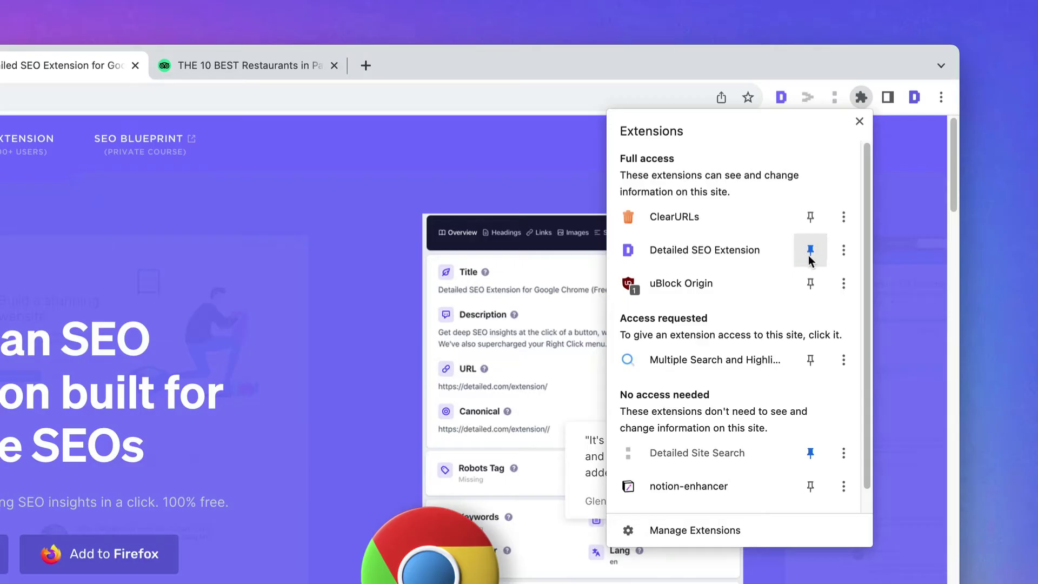
click(505, 210)
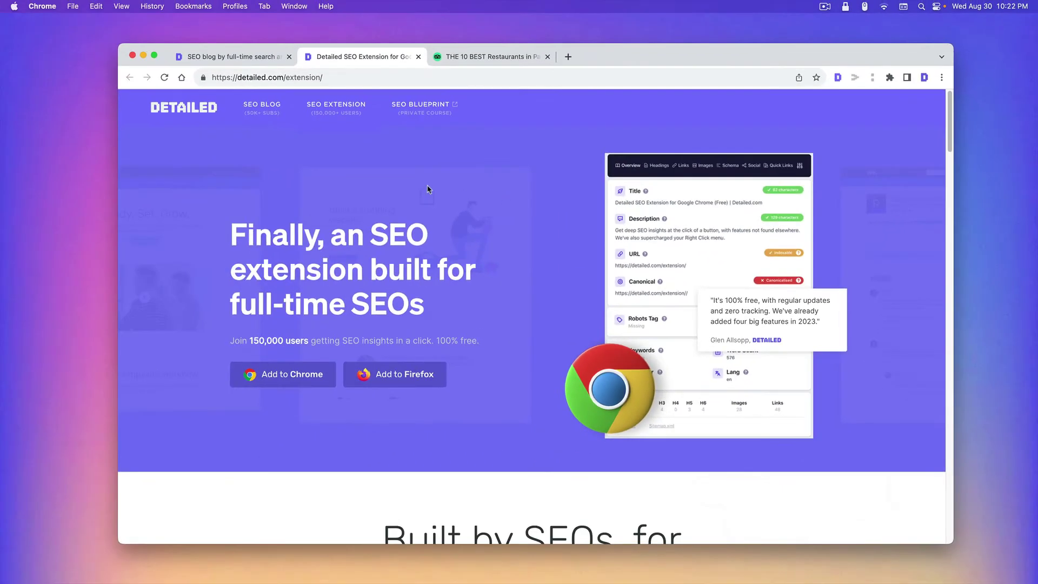
scroll(471, 259, down, 5)
scroll(470, 257, up, 5)
click(837, 79)
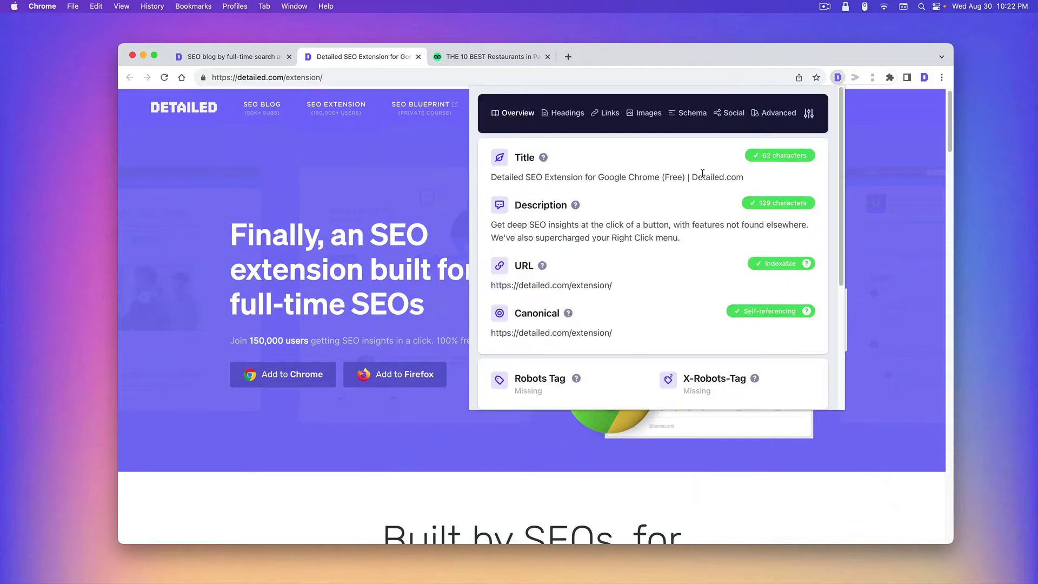
drag(497, 177, 654, 177)
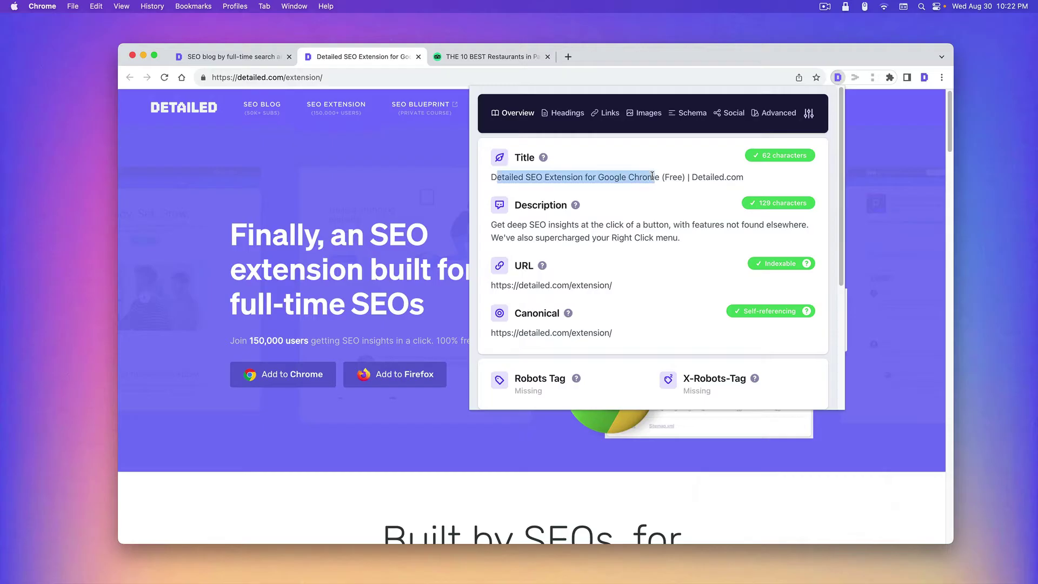
drag(534, 225, 532, 238)
click(609, 332)
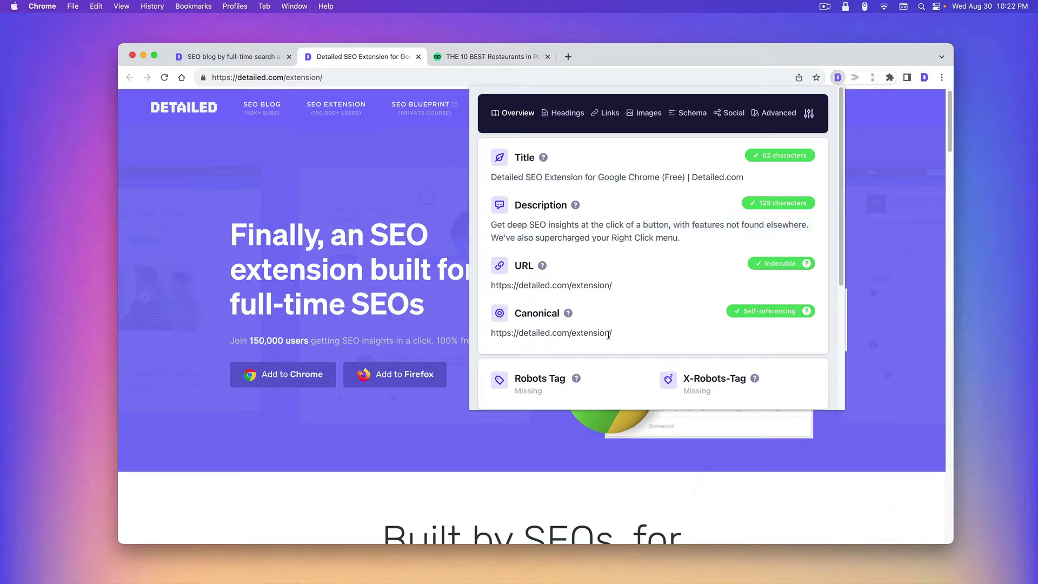
shift+click(532, 333)
click(531, 334)
drag(743, 183, 547, 181)
click(540, 181)
scroll(712, 271, down, 5)
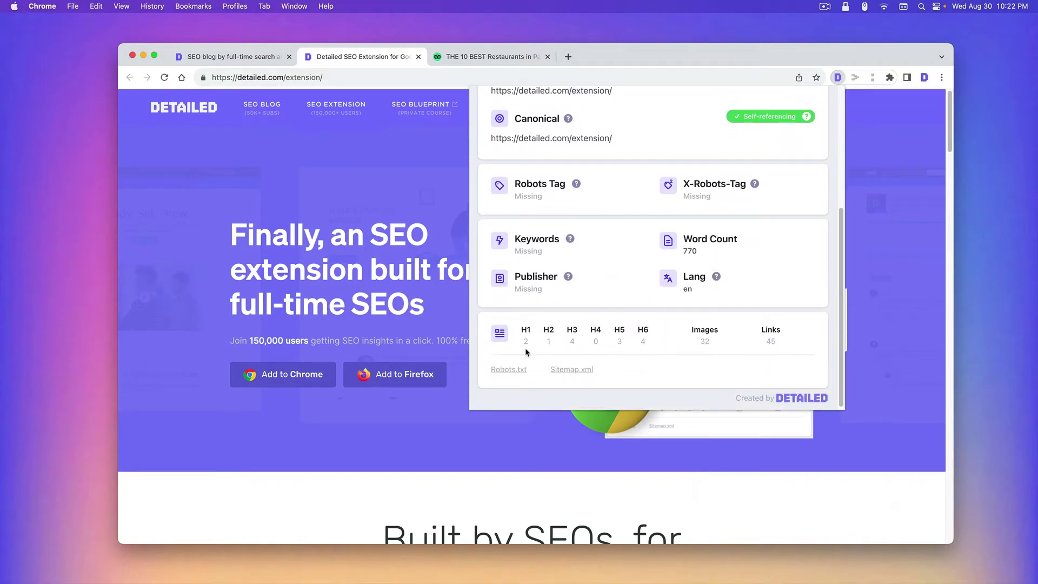
scroll(665, 345, up, 5)
scroll(664, 345, down, 5)
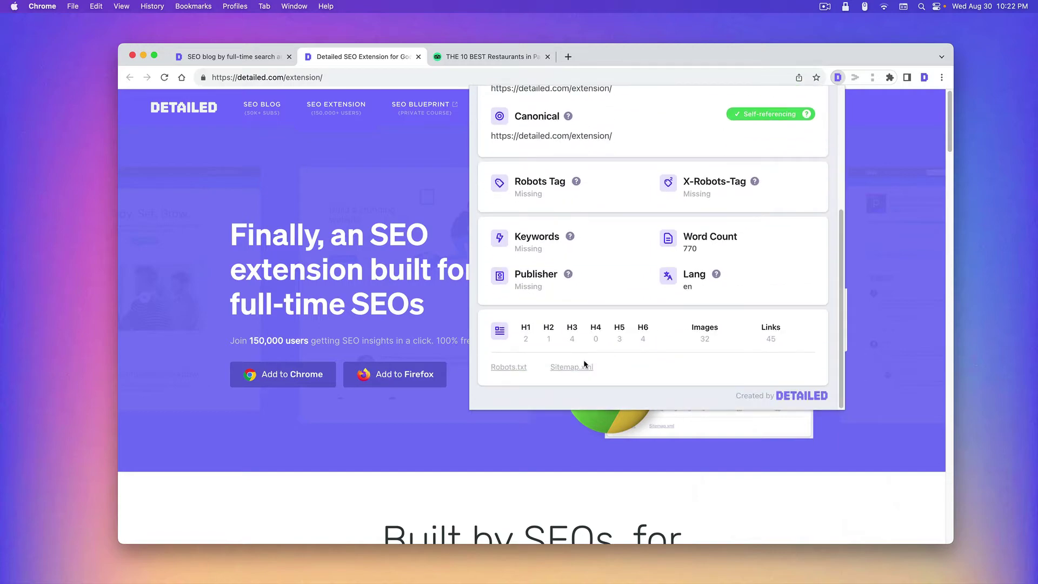
scroll(627, 336, up, 5)
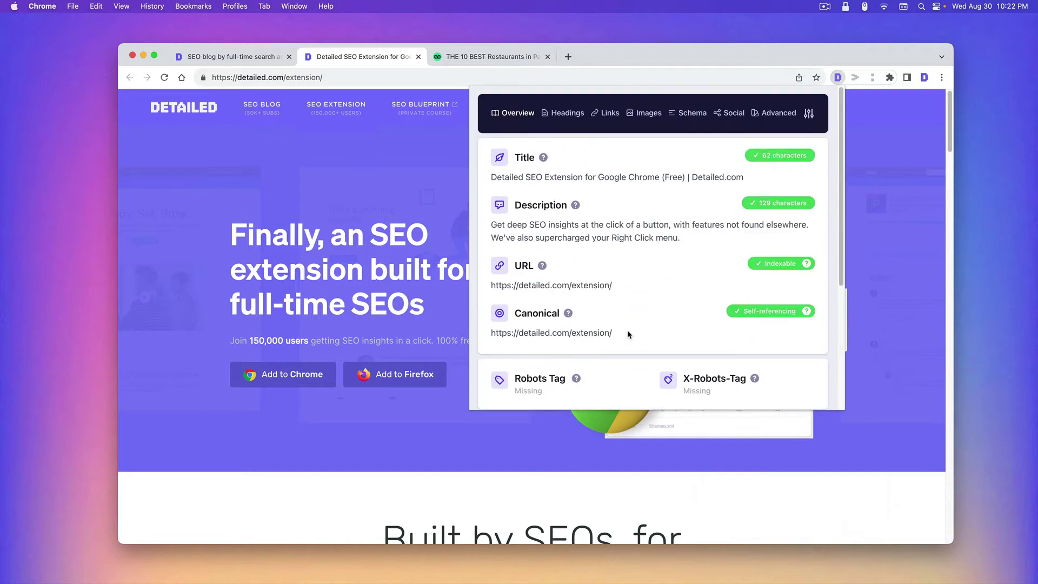
- Review the page's heading hierarchy in the Headings tab, highlighting part of the second H1
click(567, 112)
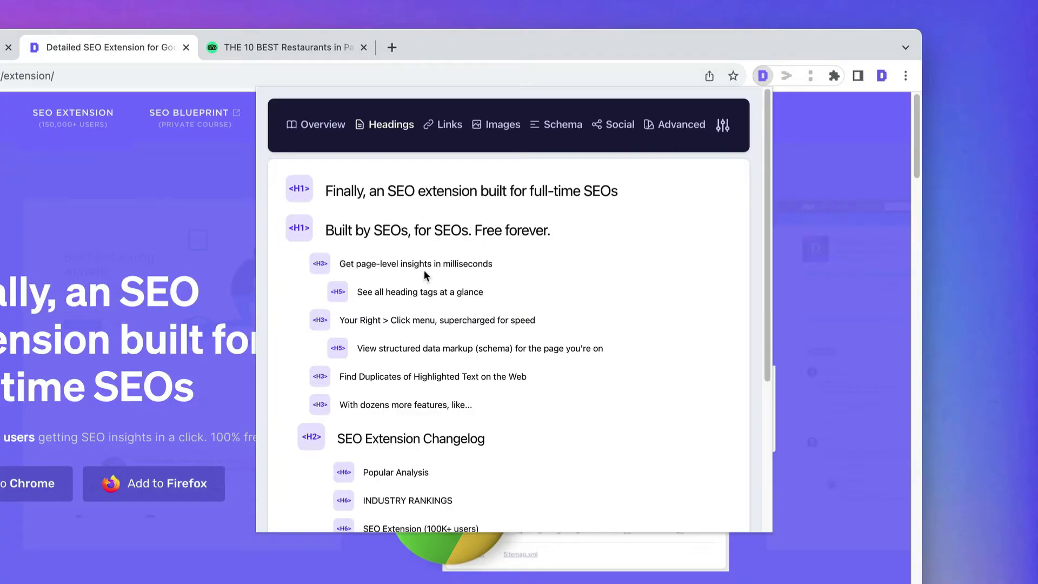
scroll(424, 270, down, 5)
scroll(424, 271, up, 5)
drag(426, 232, 332, 230)
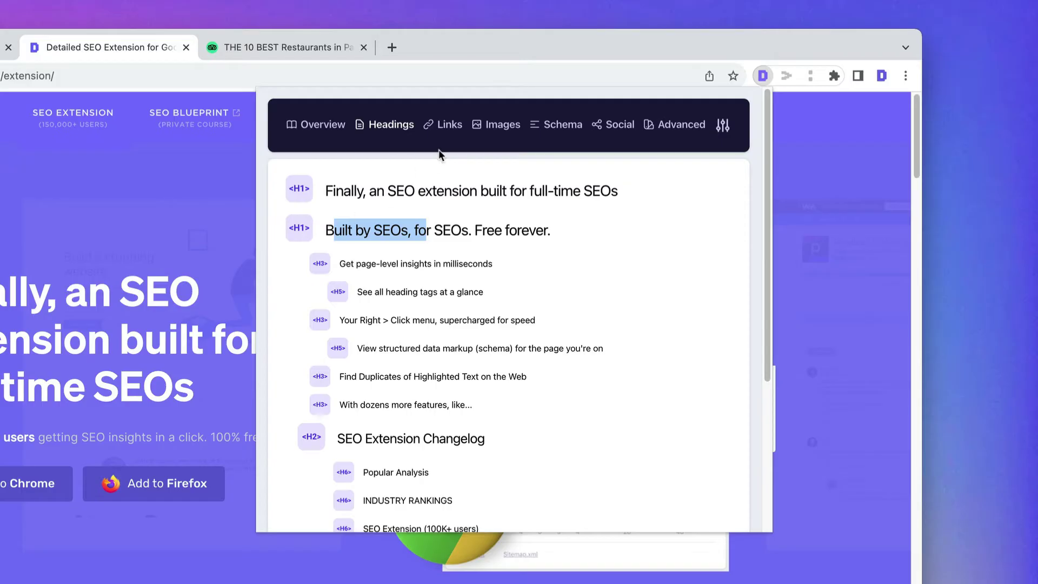
- Browse the Links, Images, Schema and Social tabs, ending on the Advanced tab
click(443, 125)
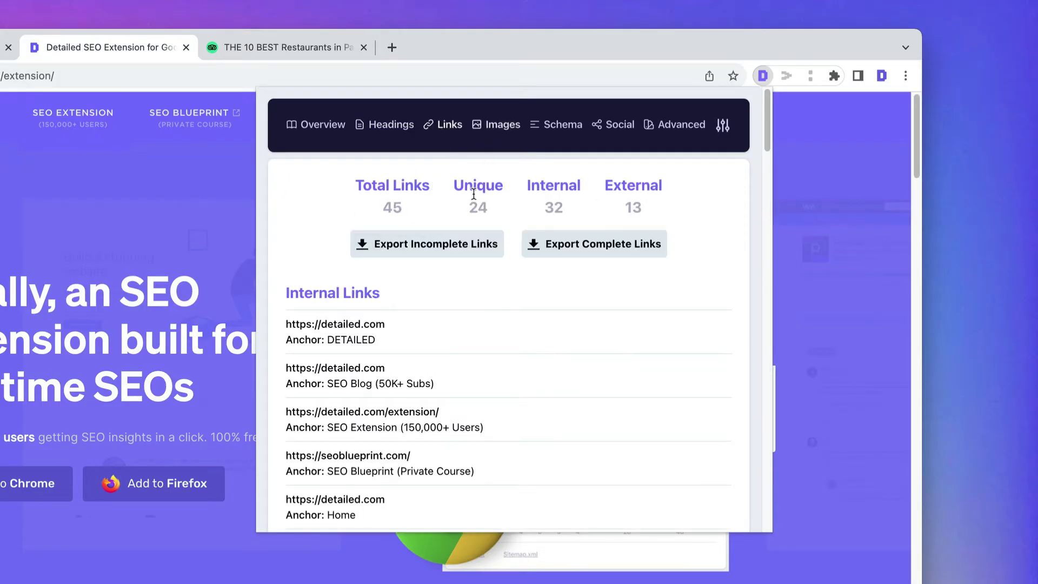
click(498, 137)
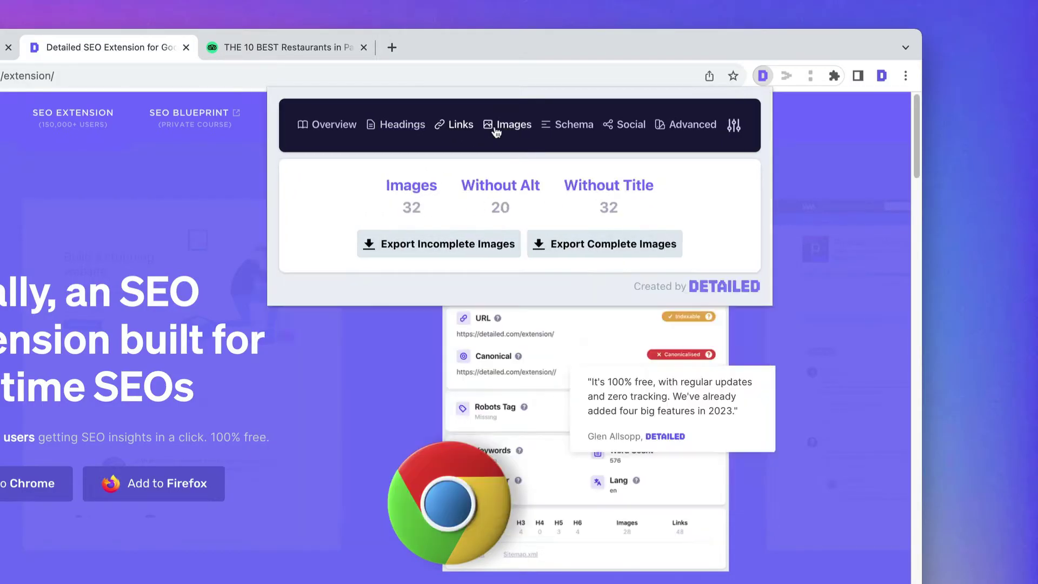
click(559, 136)
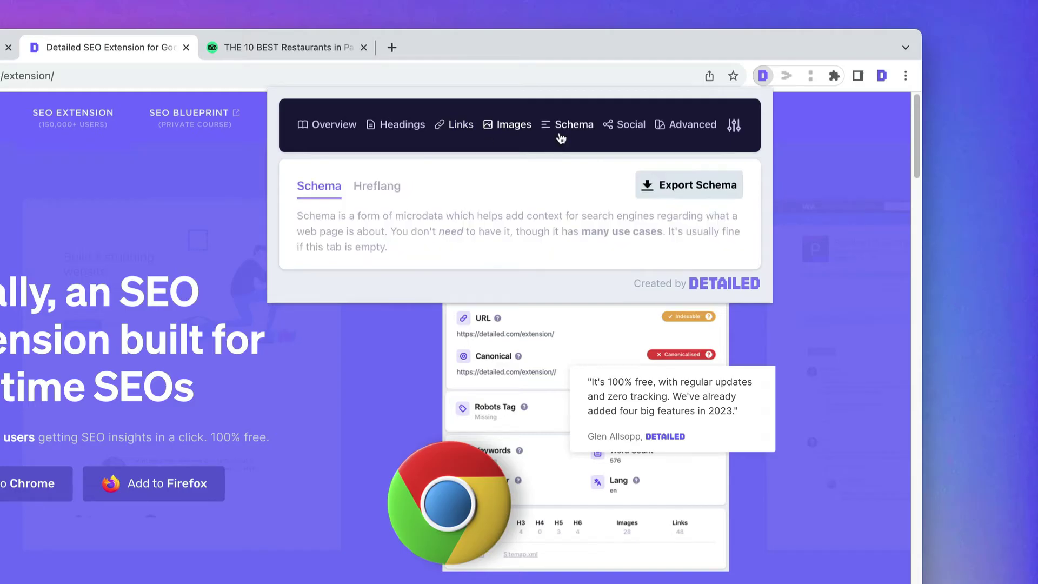
click(615, 131)
scroll(465, 317, down, 3)
scroll(465, 313, up, 5)
click(658, 139)
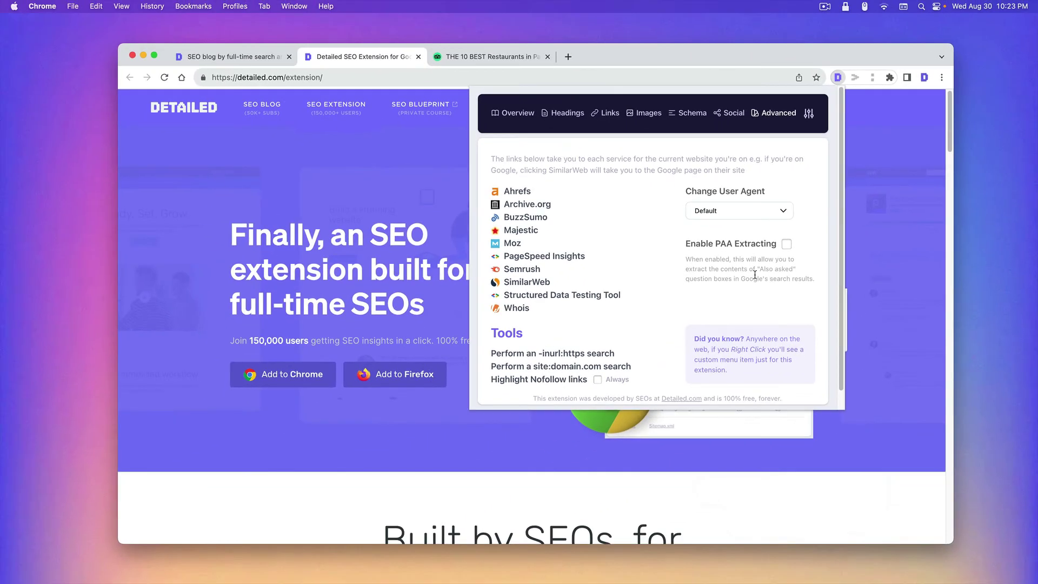
- Dismiss the extension popup by clicking outside it on the page
click(449, 218)
- Open the report for the Detailed blog homepage and check that X-Robots-Tag is Missing
click(210, 60)
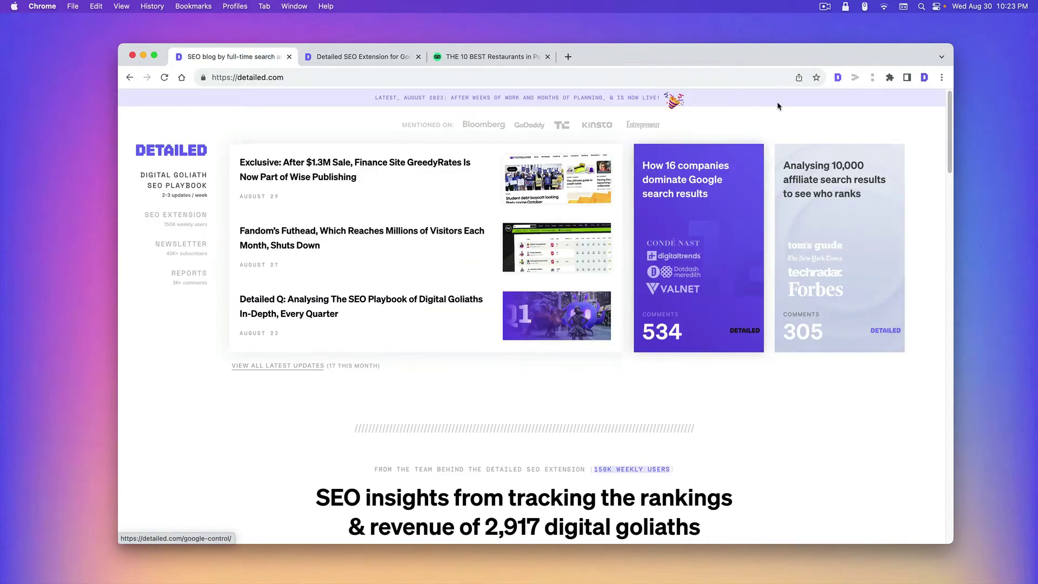
click(838, 78)
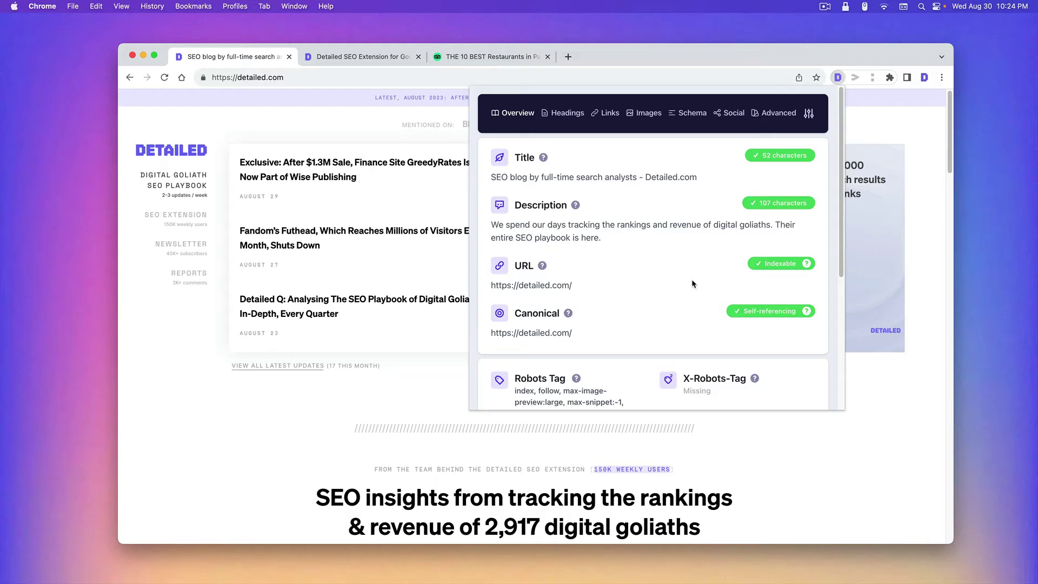
scroll(692, 279, down, 2)
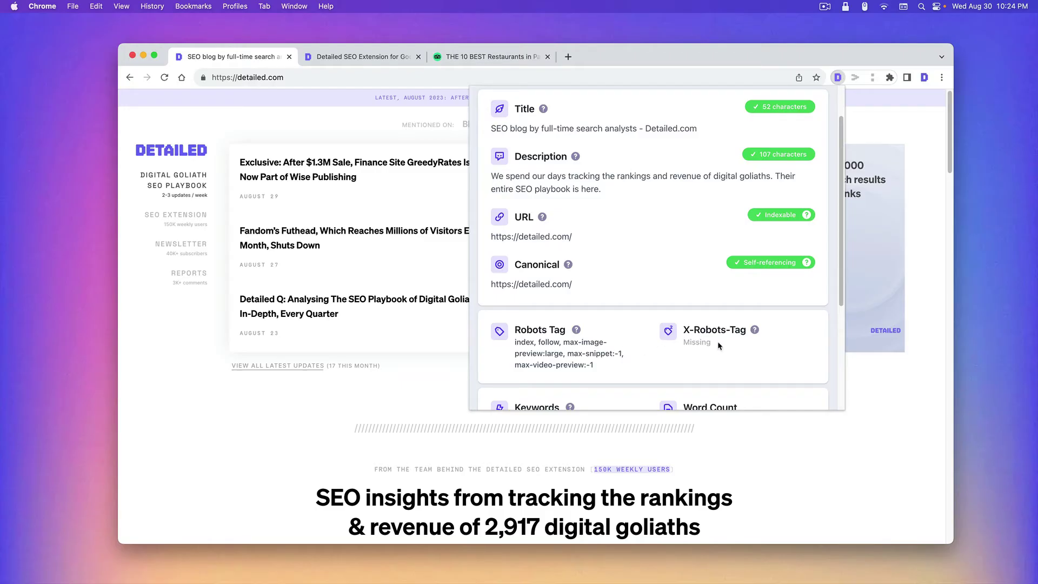
double_click(697, 342)
click(688, 345)
drag(719, 350, 687, 342)
click(686, 342)
scroll(601, 321, up, 2)
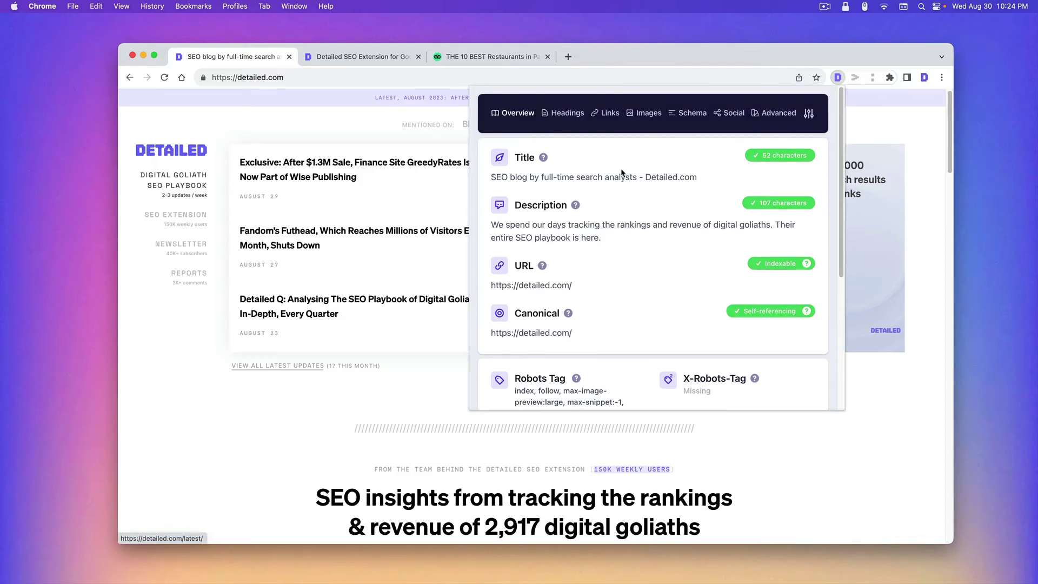
- Scroll through the homepage's Schema data, then close the popup
click(701, 112)
scroll(619, 238, down, 3)
scroll(619, 238, up, 3)
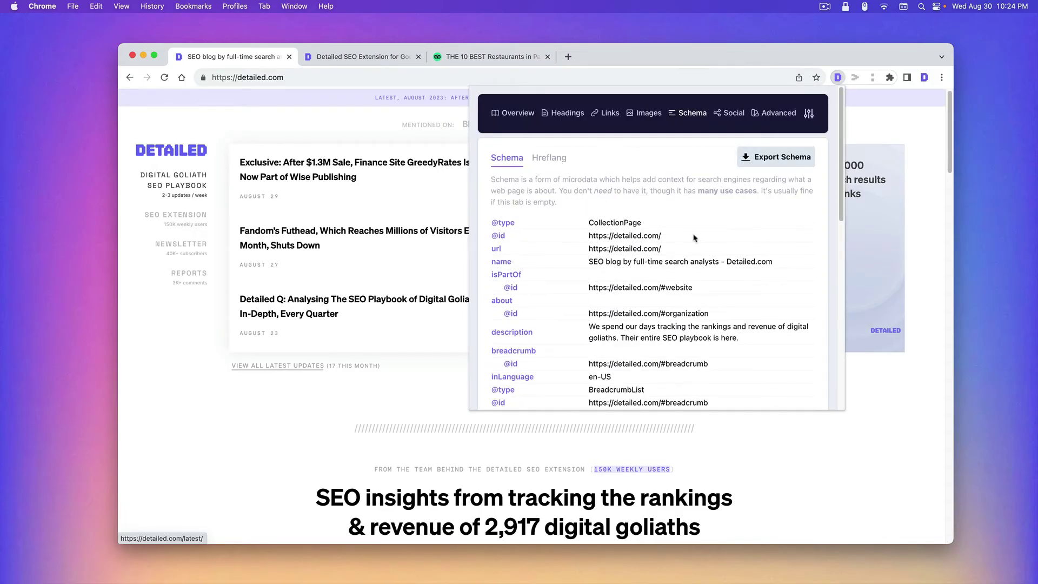
scroll(640, 286, down, 3)
click(442, 404)
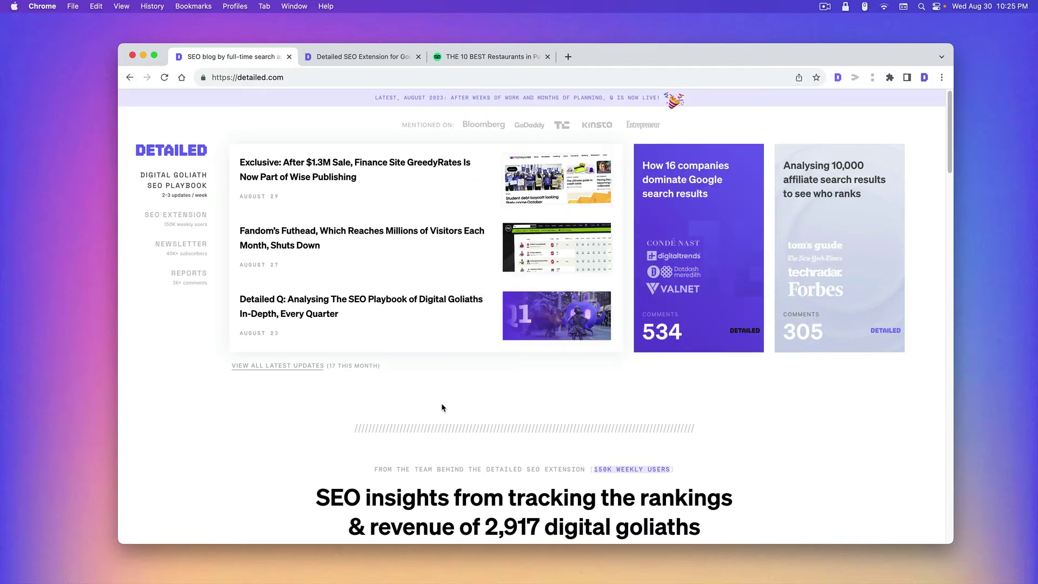
- Show the Tripadvisor Paris restaurants page's Schema > Hreflang table (en, en-GB, en-CA, fr-CA, it, es)
click(444, 61)
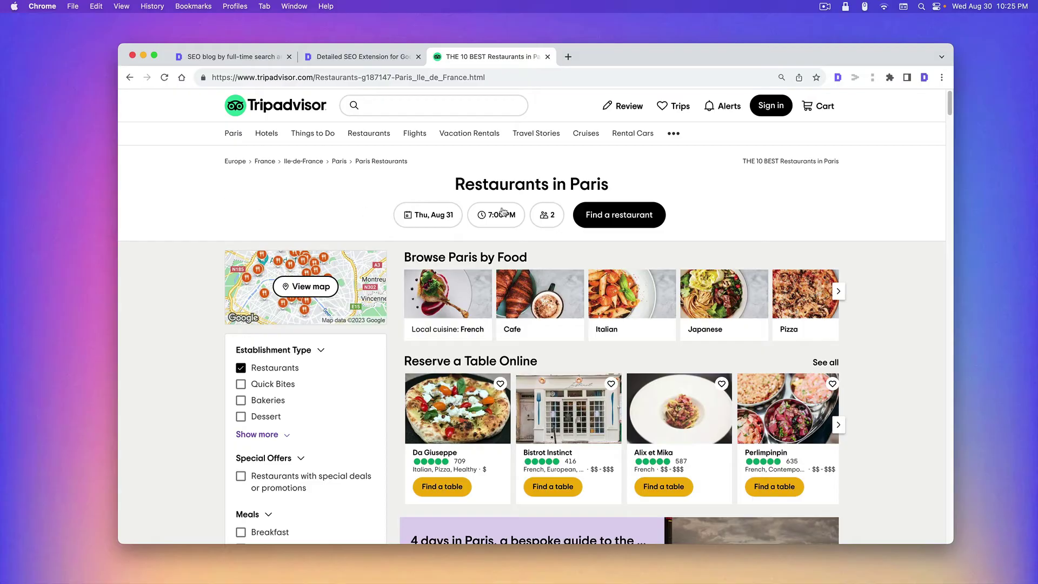
click(838, 78)
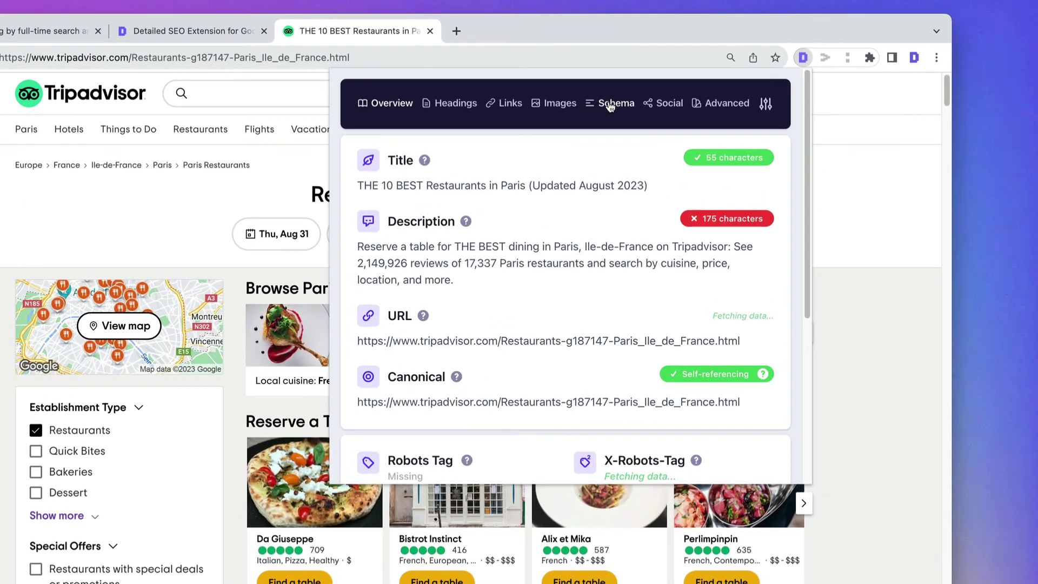
click(666, 111)
click(512, 159)
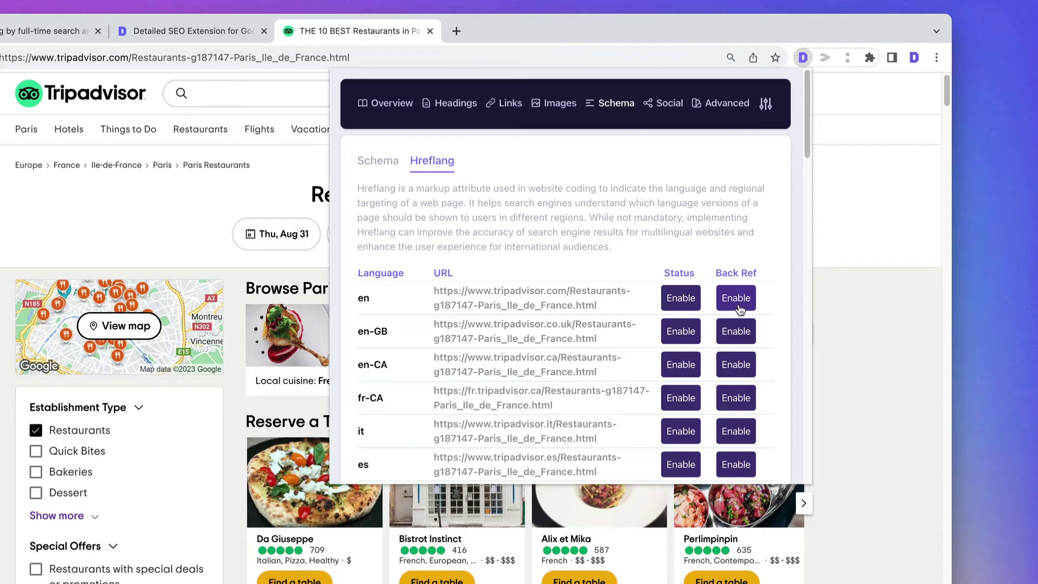
scroll(739, 310, down, 2)
scroll(740, 310, down, 2)
scroll(740, 311, up, 4)
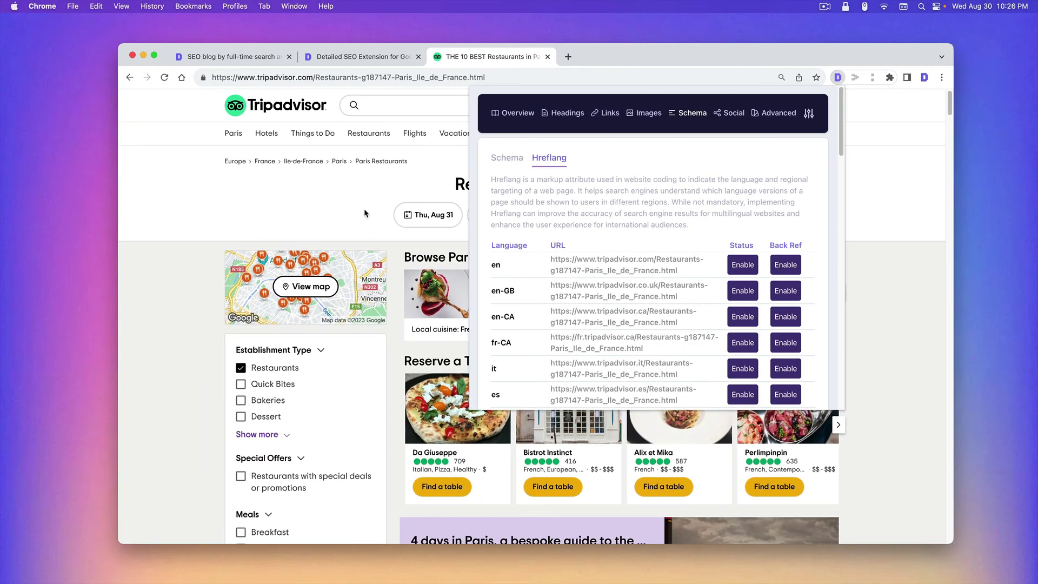
- Close the popup and reach the Detailed SEO Extension submenu in the page's context menu
click(191, 231)
right_click(269, 192)
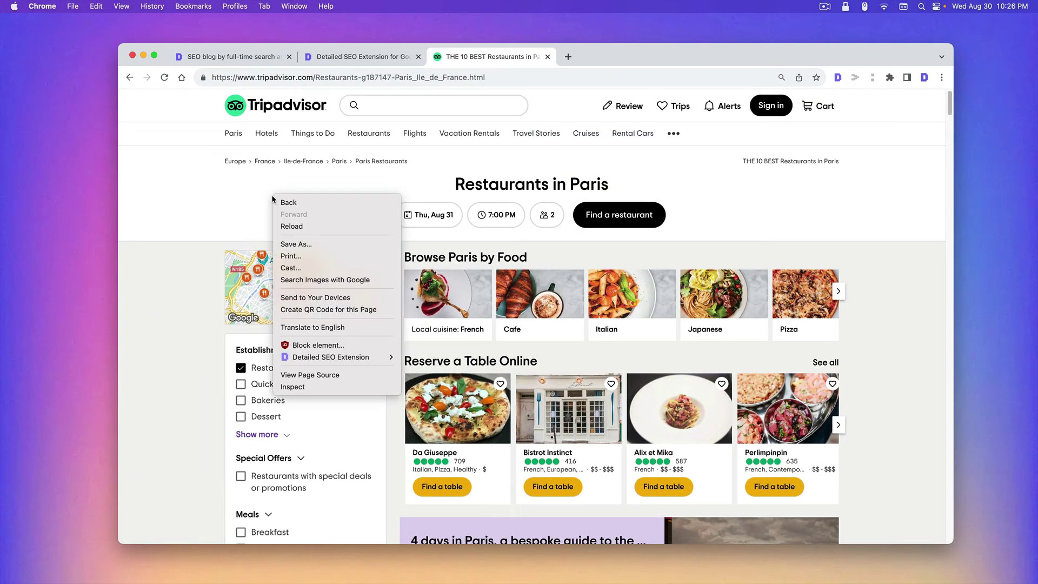
click(173, 155)
right_click(173, 155)
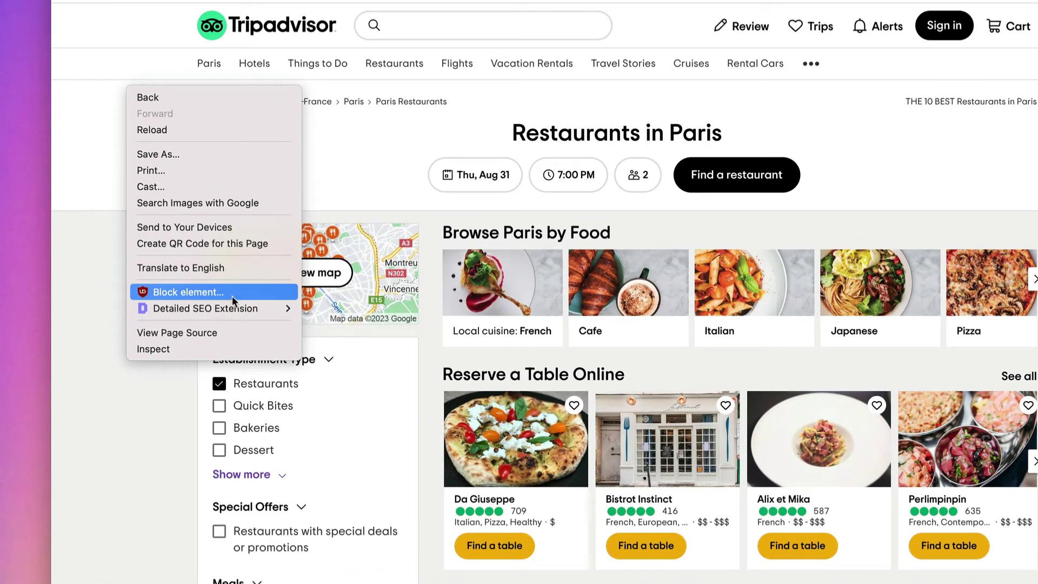
mouse_move(253, 310)
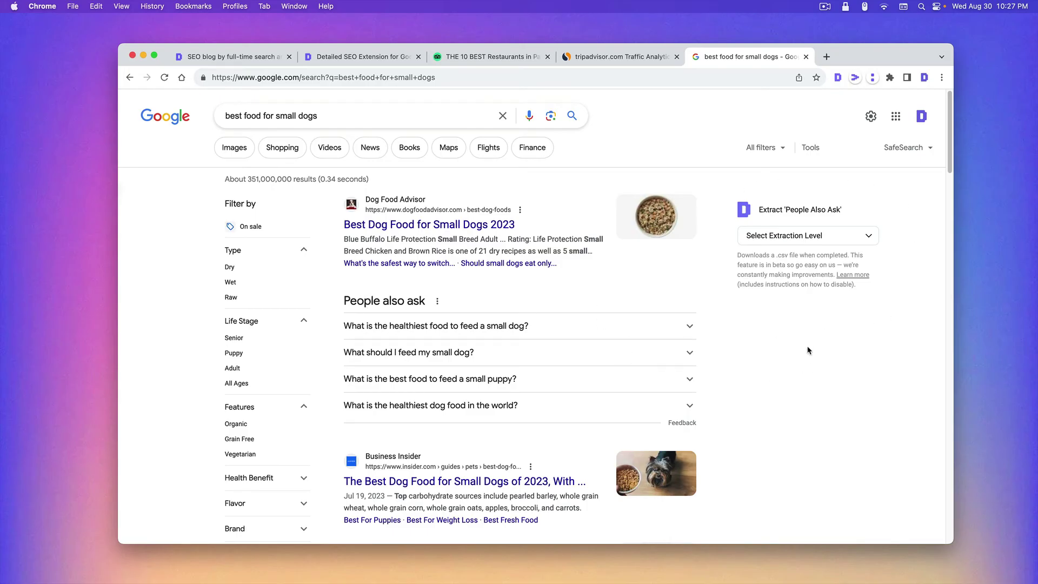
click(794, 238)
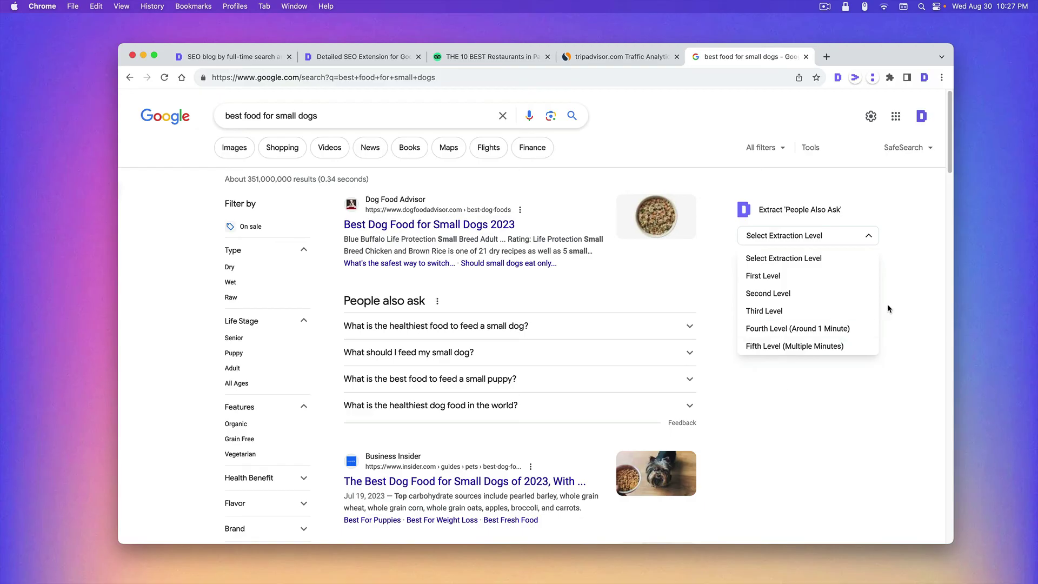
click(871, 238)
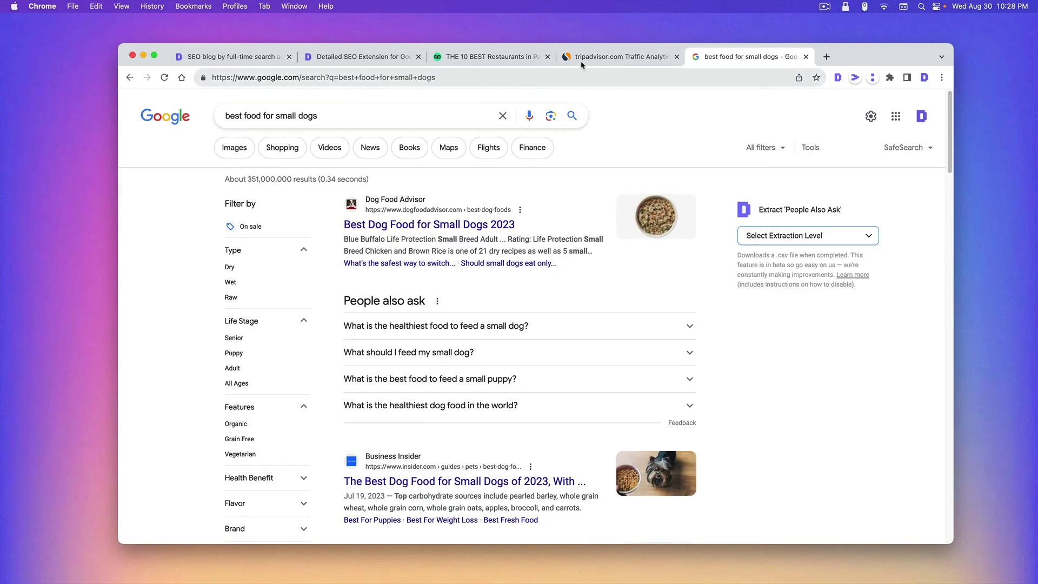
- Run a duplicate-content search on the Pur' review line 'Date night with outstanding marks across the board'
click(508, 57)
scroll(208, 267, down, 12)
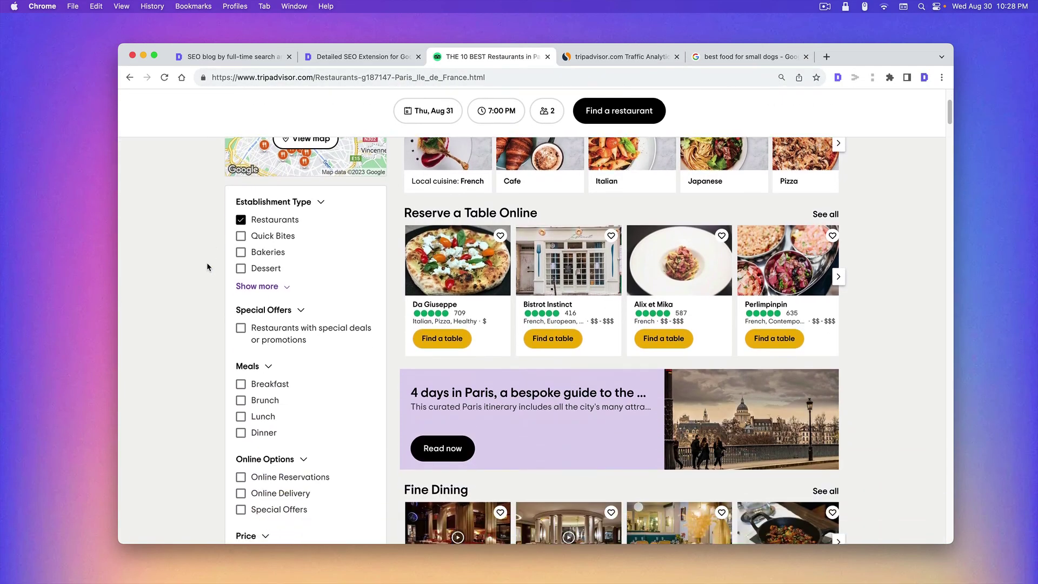
scroll(207, 267, down, 15)
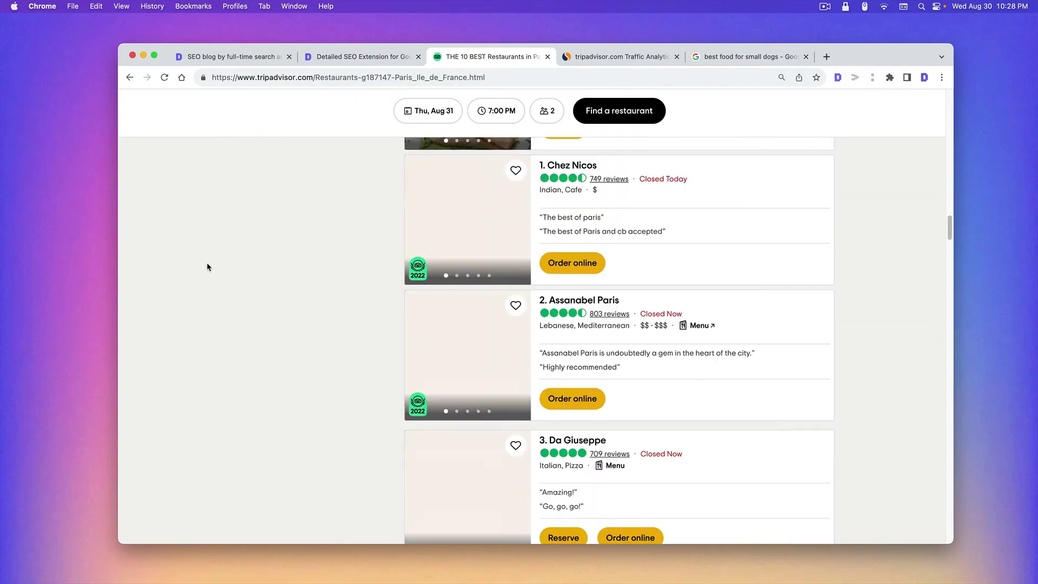
scroll(207, 266, down, 5)
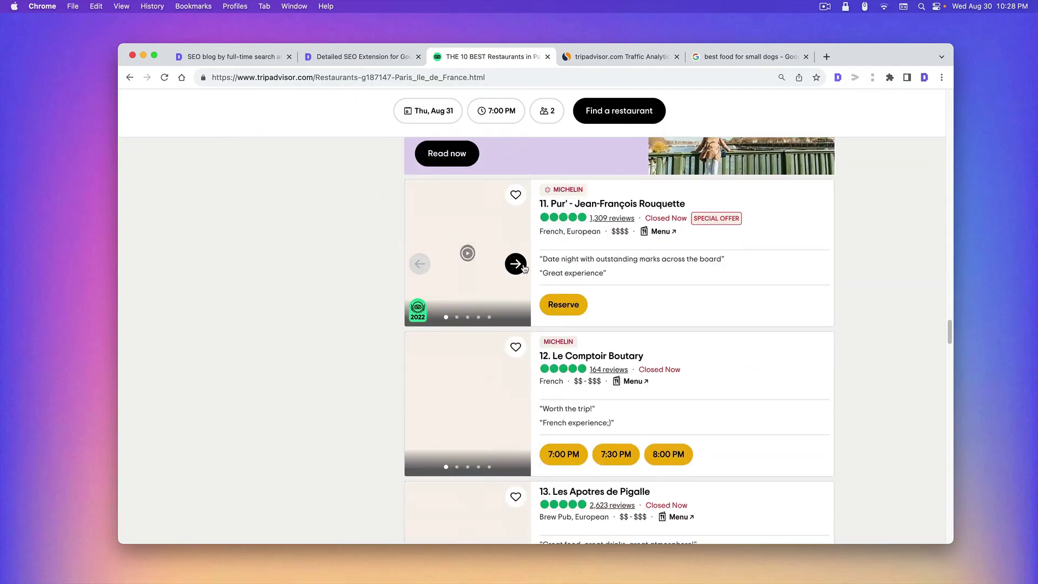
drag(723, 260, 538, 261)
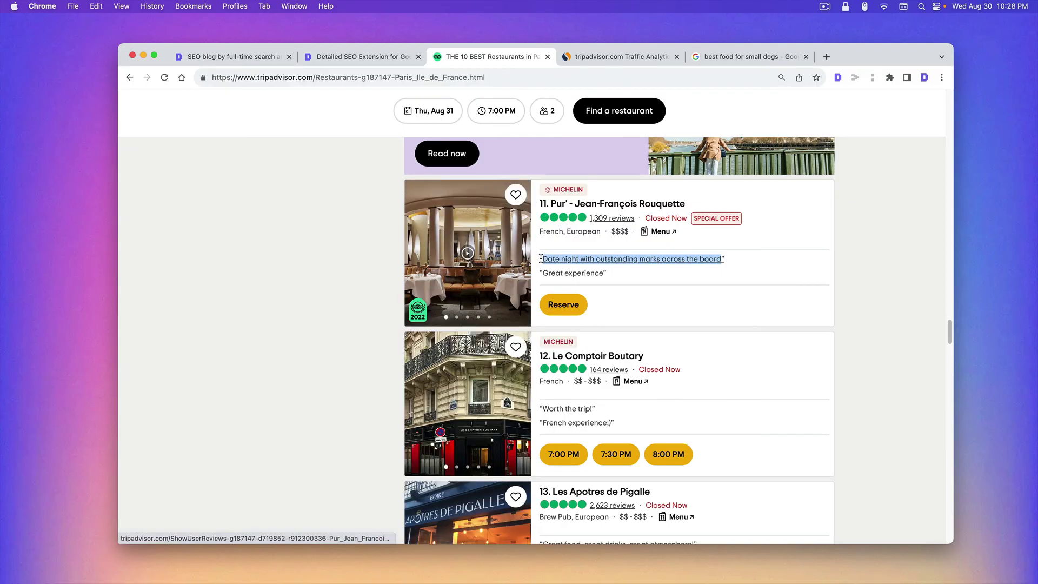
right_click(638, 262)
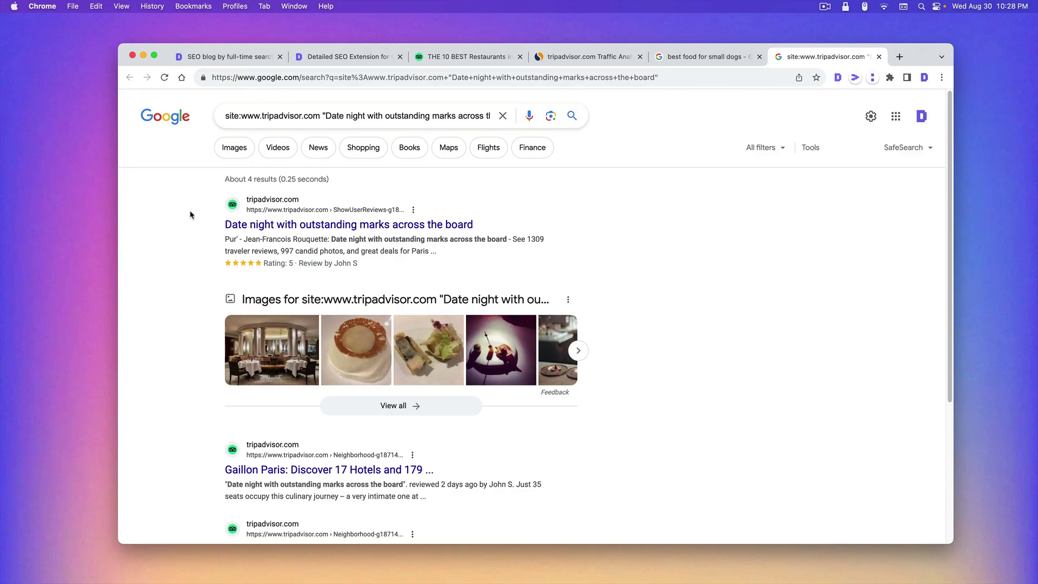
- Switch to the Detailed SEO Extension page and highlight its 150,000 users figure
click(309, 61)
drag(308, 339, 247, 340)
click(238, 297)
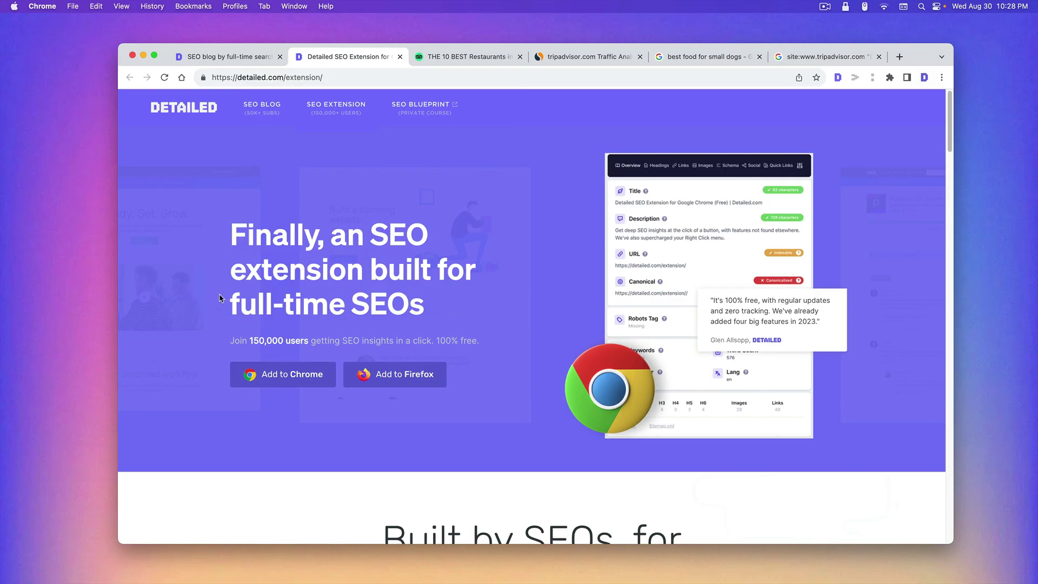
scroll(201, 303, down, 2)
scroll(200, 303, down, 20)
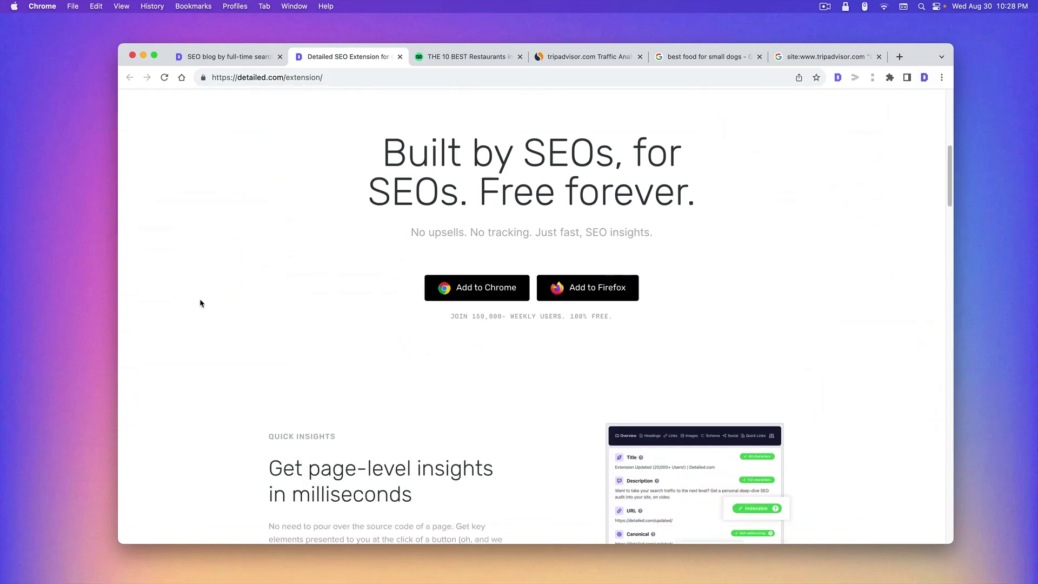
scroll(200, 301, down, 10)
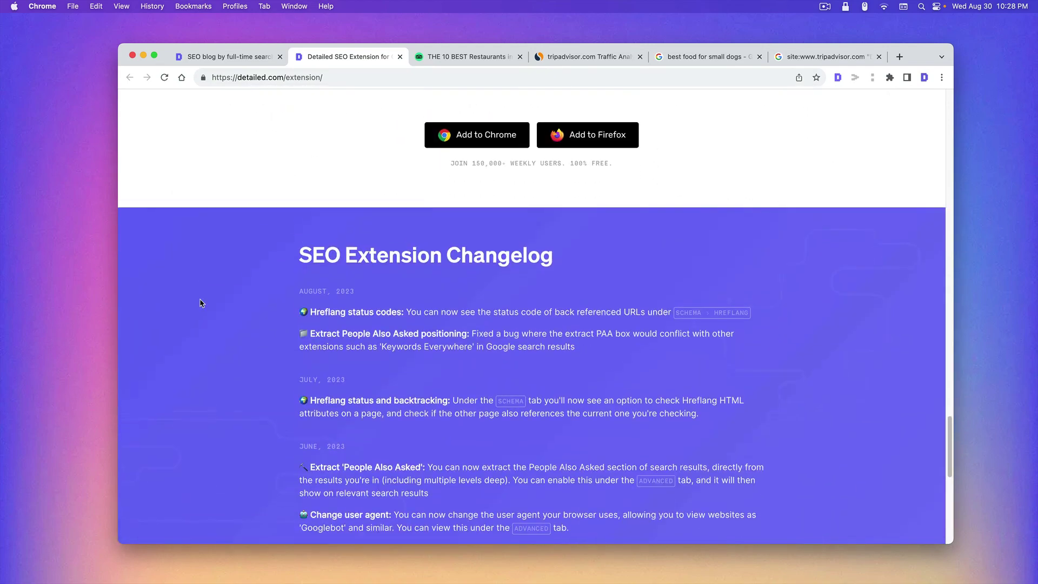
scroll(229, 357, up, 15)
scroll(227, 359, up, 20)
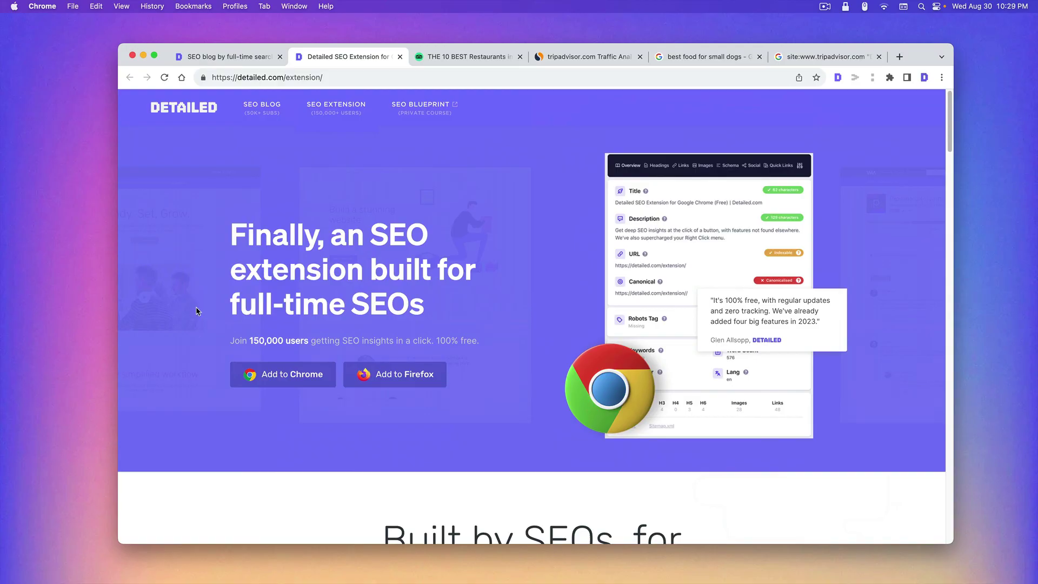